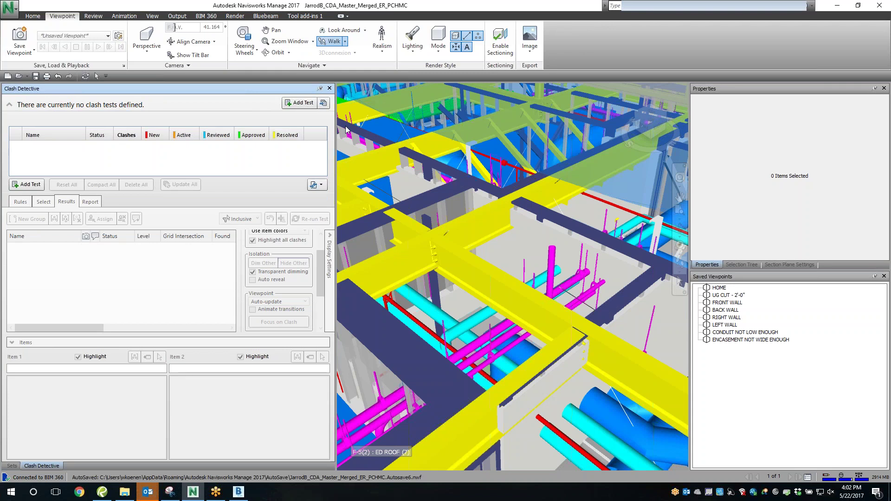
Read the RFI on the Waiting RM 102 ceiling height in Bluebeam Revu, and examine the ductwork above the waiting area in Navisworks
key(alt+Tab)
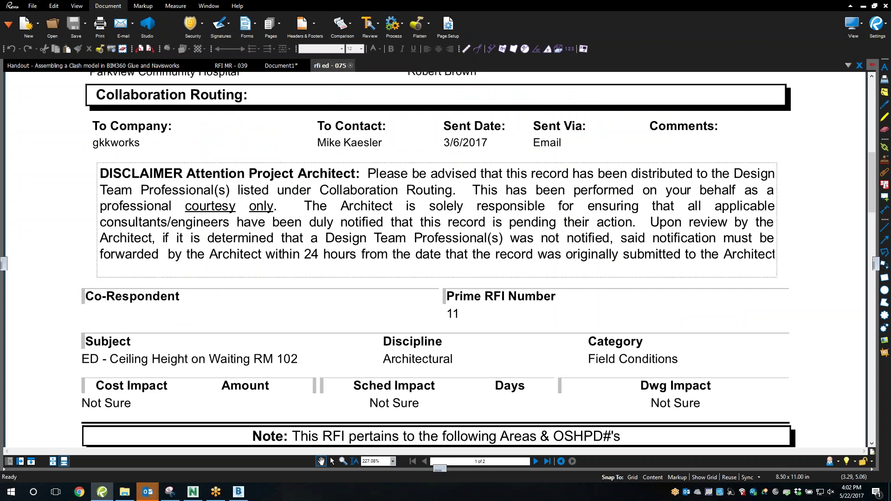
key(ctrl+o)
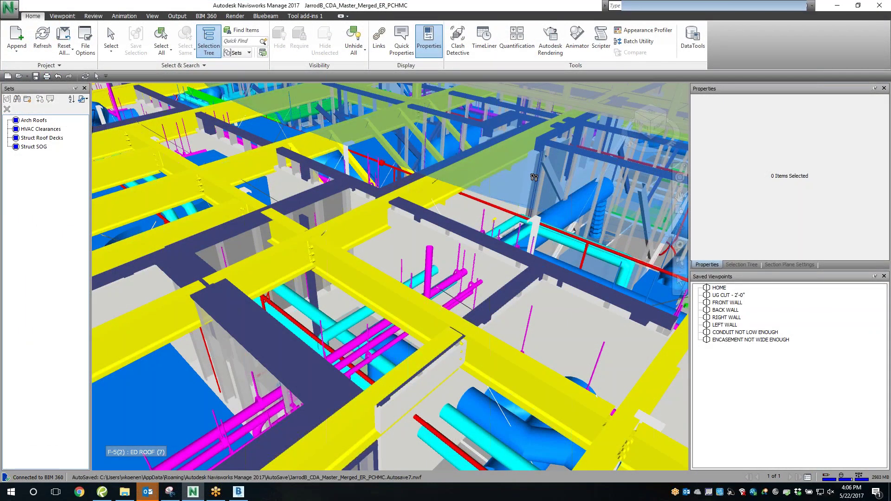
scroll(534, 178, down, 10)
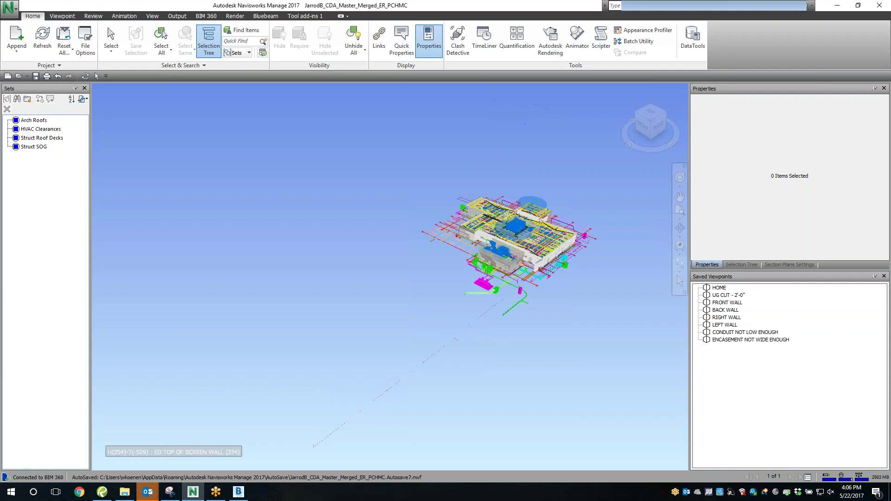
scroll(535, 227, up, 6)
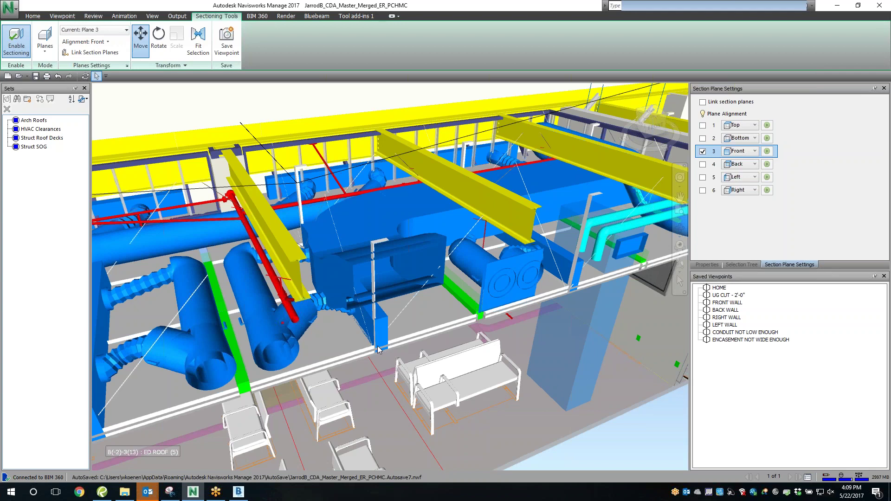
scroll(378, 350, down, 3)
shift+middle_drag(378, 349, 405, 261)
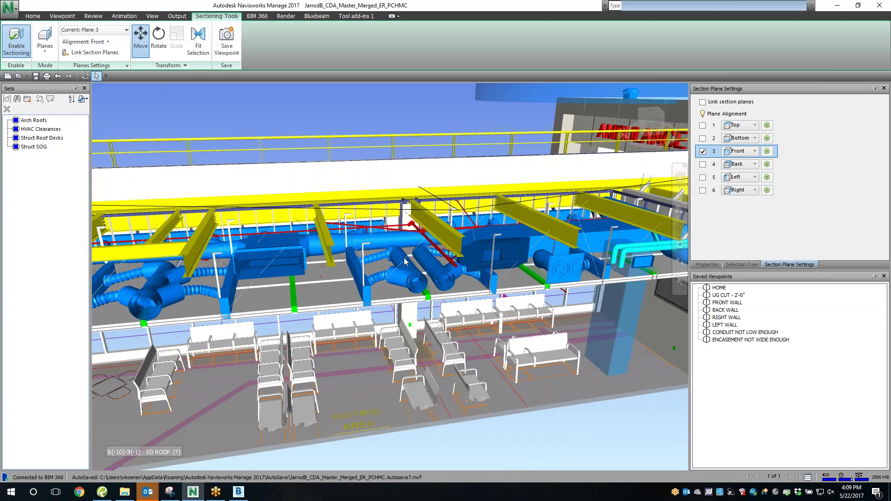
scroll(405, 262, up, 3)
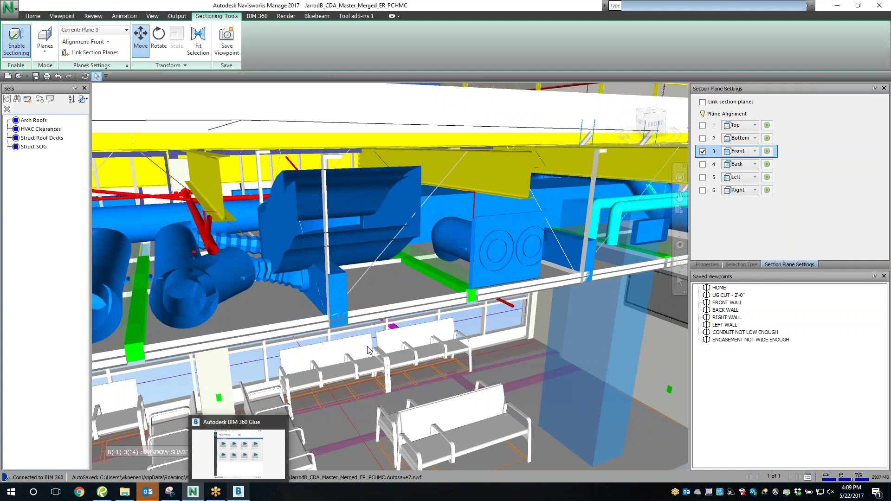
middle_drag(368, 193, 377, 210)
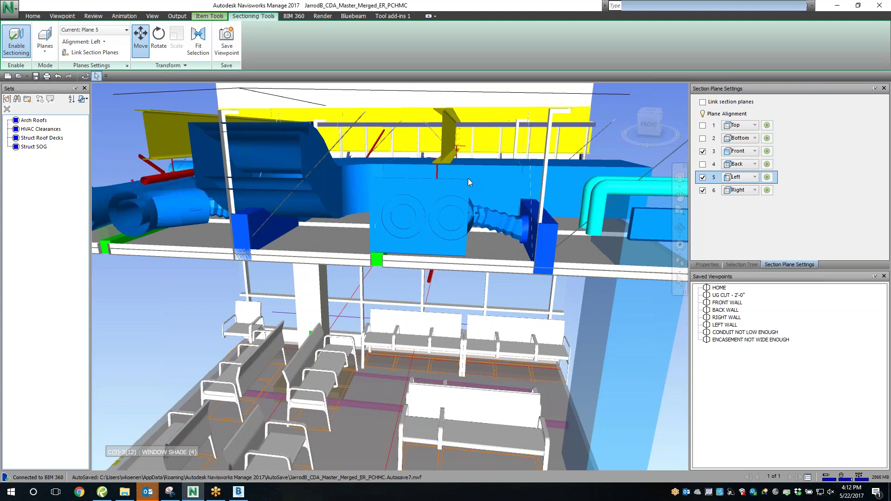
Frame the grilles and ductwork above the waiting room seating and save the view as a viewpoint named RFI ED75
shift+middle_drag(362, 232, 381, 225)
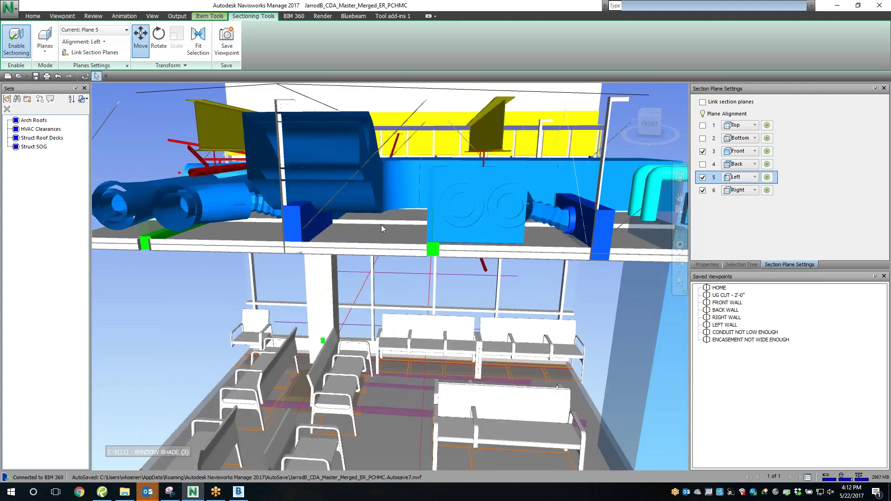
shift+middle_drag(381, 224, 388, 227)
right_click(733, 365)
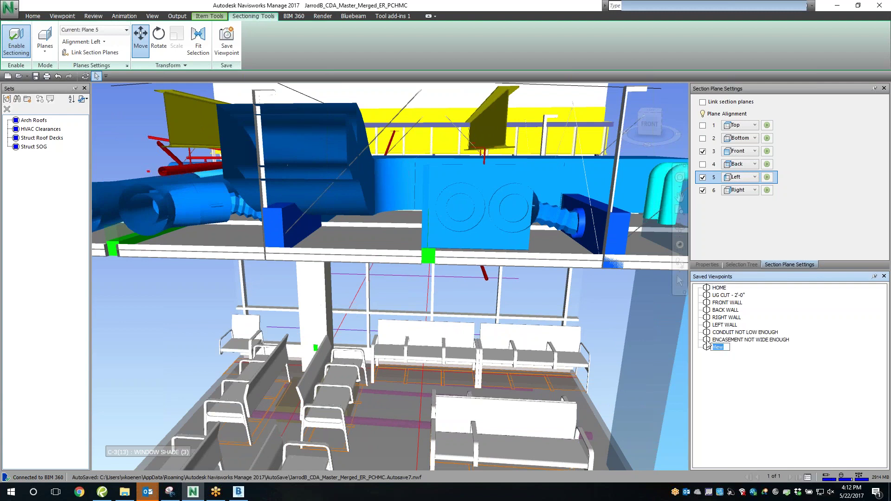
text(RFI ED7)
text(5)
key(Return)
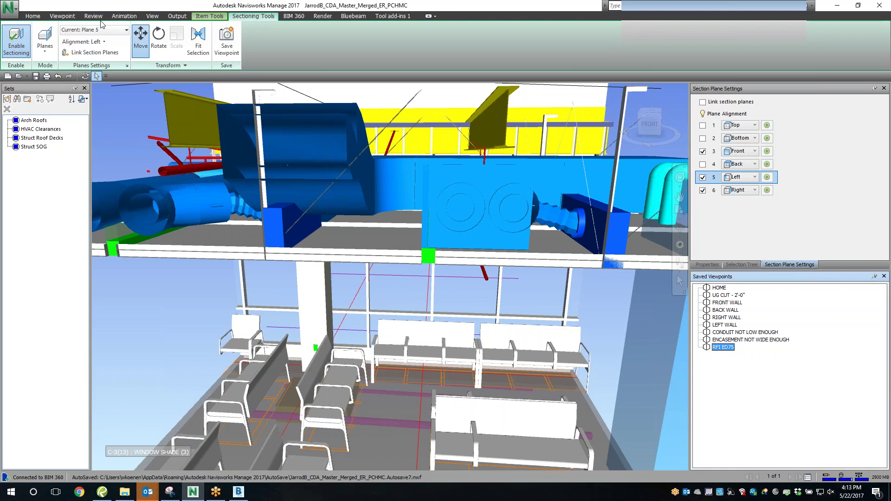
Redline the RFI ED75 viewpoint with red ellipses around the two grille connections and an arrow from each down to the seating
click(93, 16)
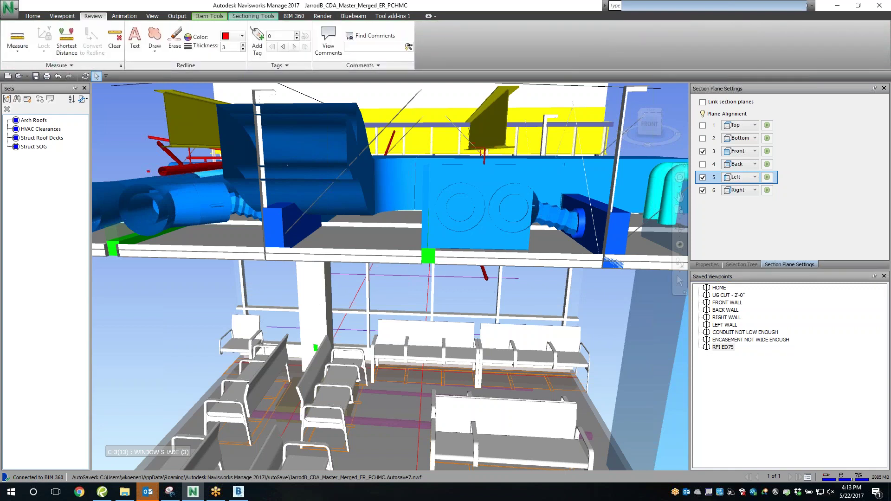
click(160, 84)
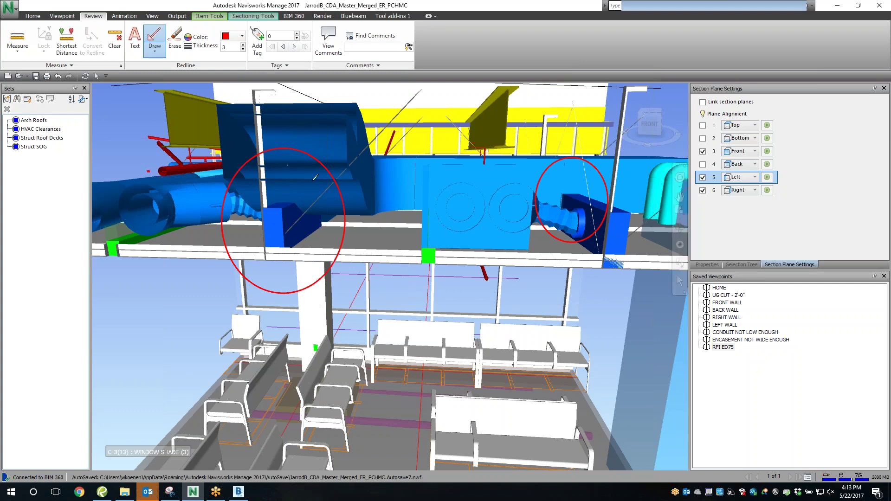
drag(283, 293, 286, 364)
drag(571, 243, 571, 335)
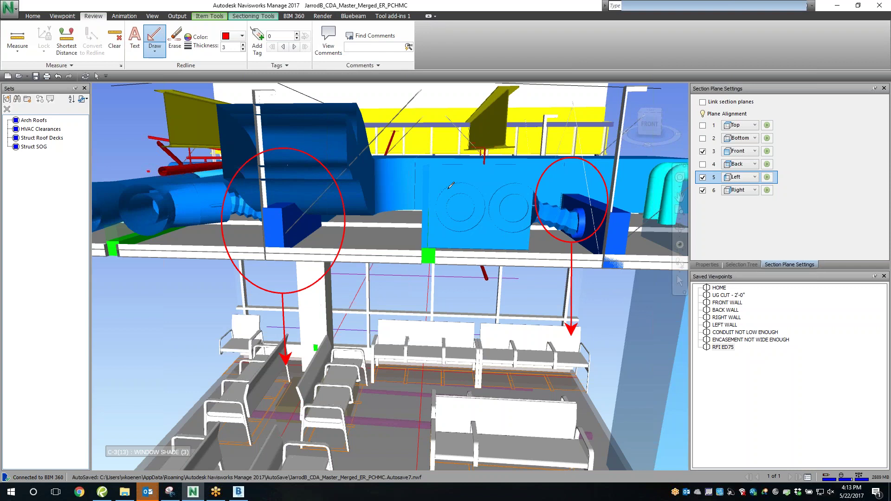
click(723, 347)
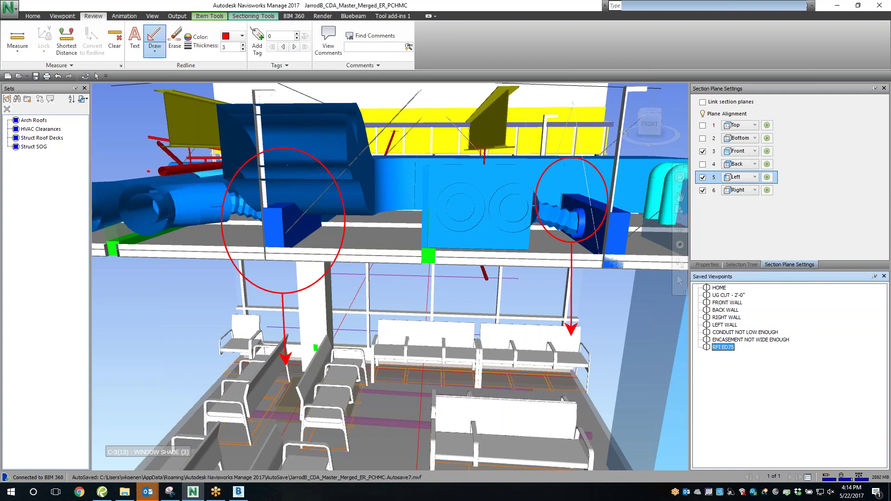
Select the supply air grille above the seating, show it in the selection tree, and set the selection resolution to Layer
shift+middle_drag(515, 158, 385, 198)
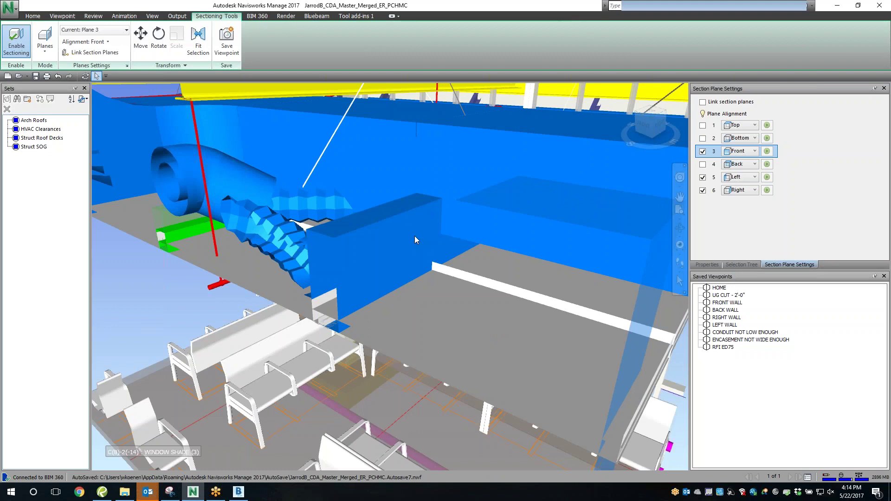
click(414, 239)
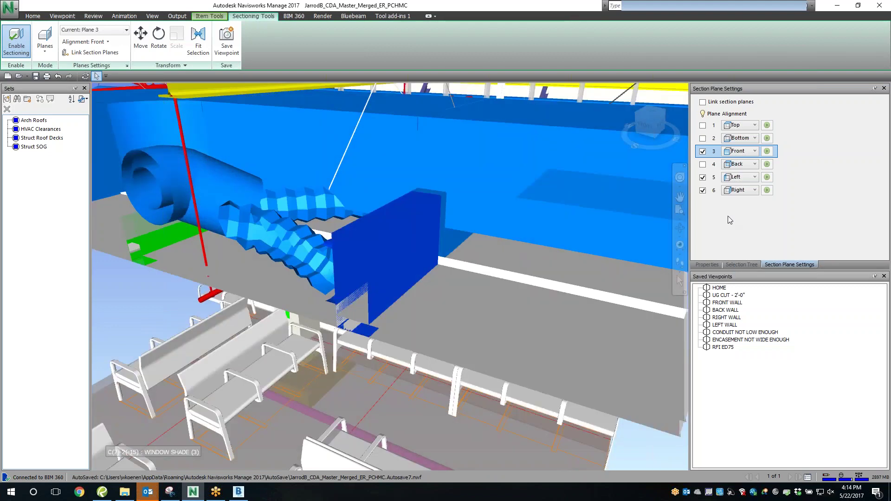
key(ctrl+F12)
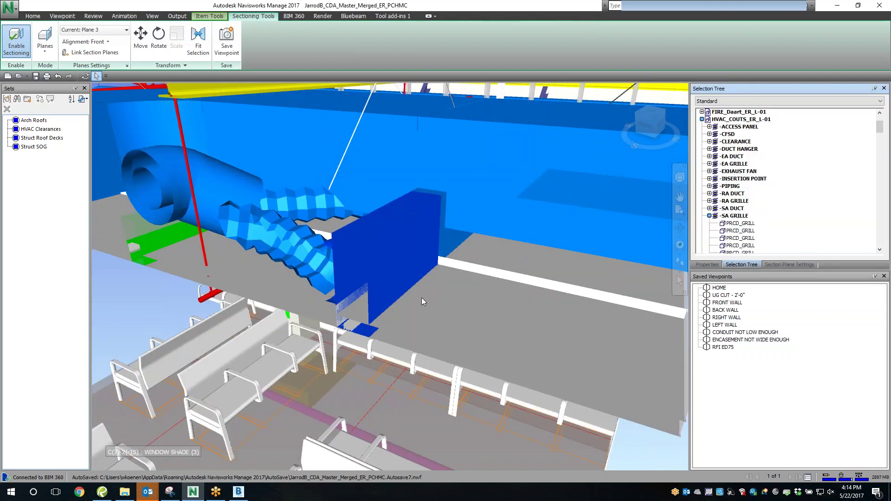
right_click(371, 232)
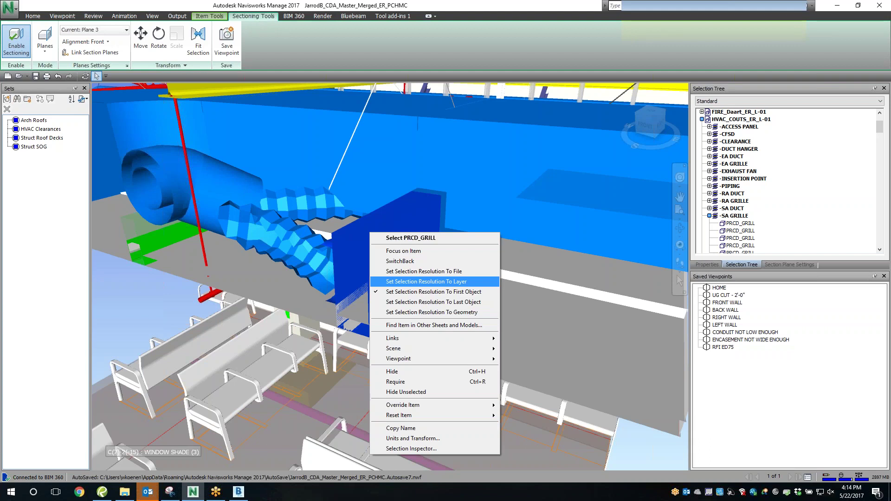
click(426, 282)
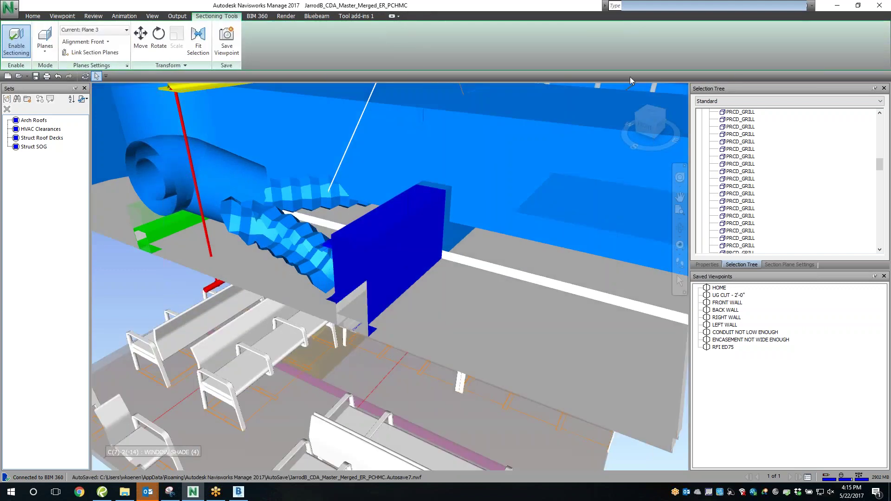
Add a vertical measurement redline at the far end of the grille and save the view as RFI ED75 Image 2
drag(653, 135, 467, 150)
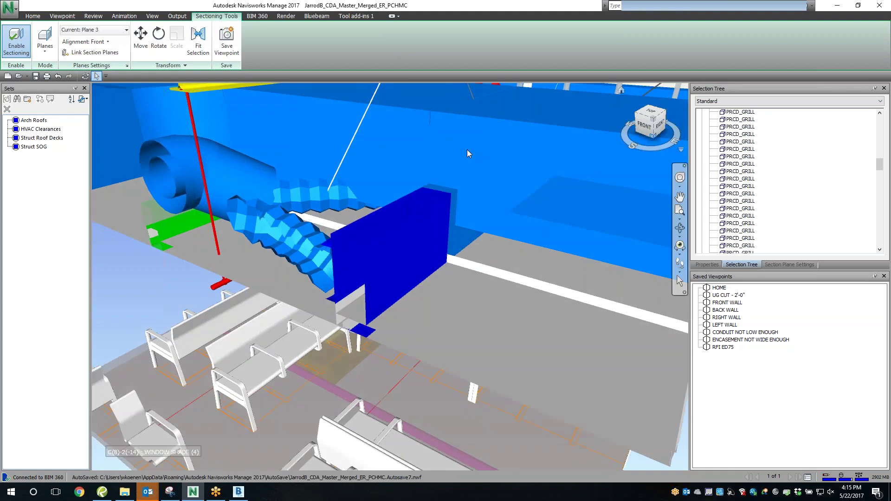
drag(467, 149, 464, 150)
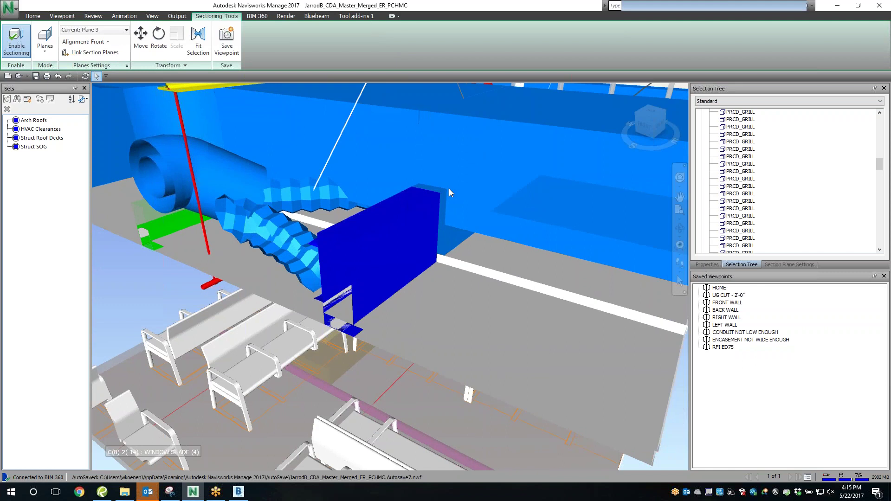
click(94, 17)
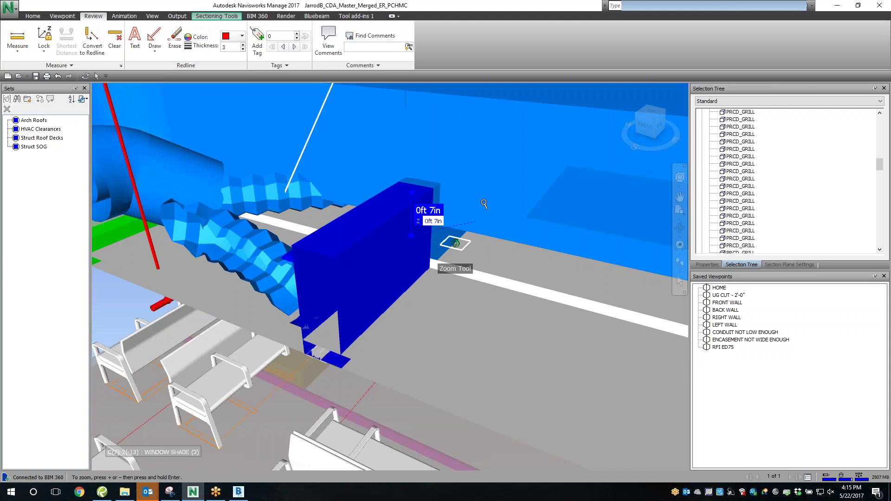
scroll(485, 204, down, 3)
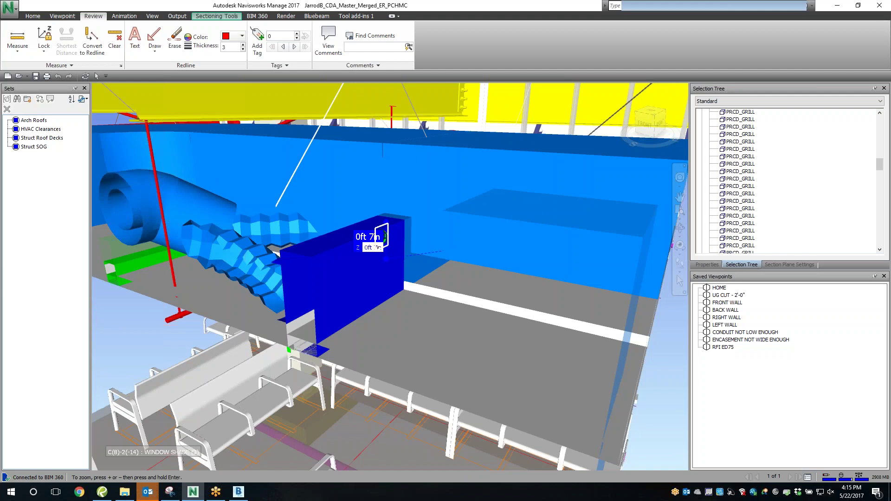
click(385, 238)
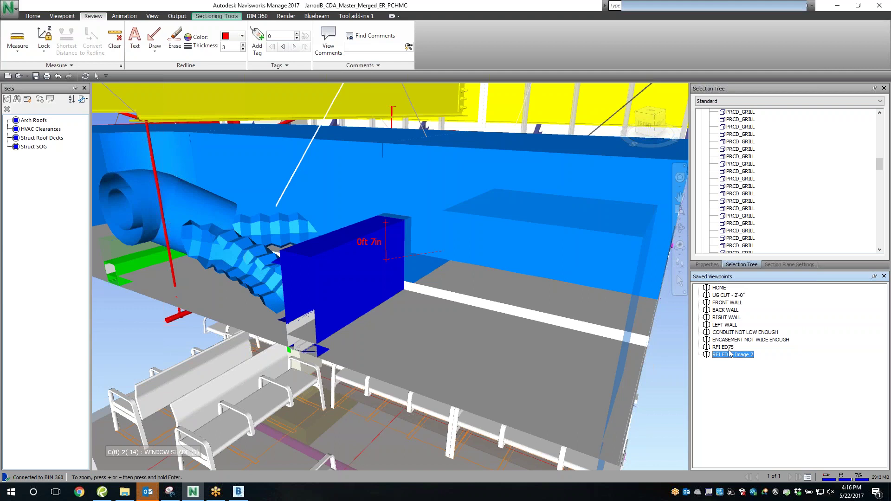
Recall the RFI ED75 viewpoint, and open the program options in an enlarged window with the full category names readable
key(Up)
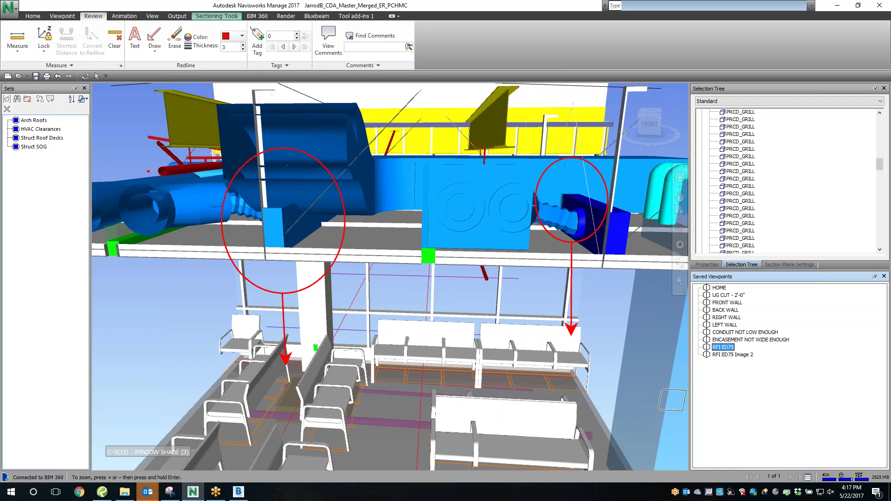
click(12, 13)
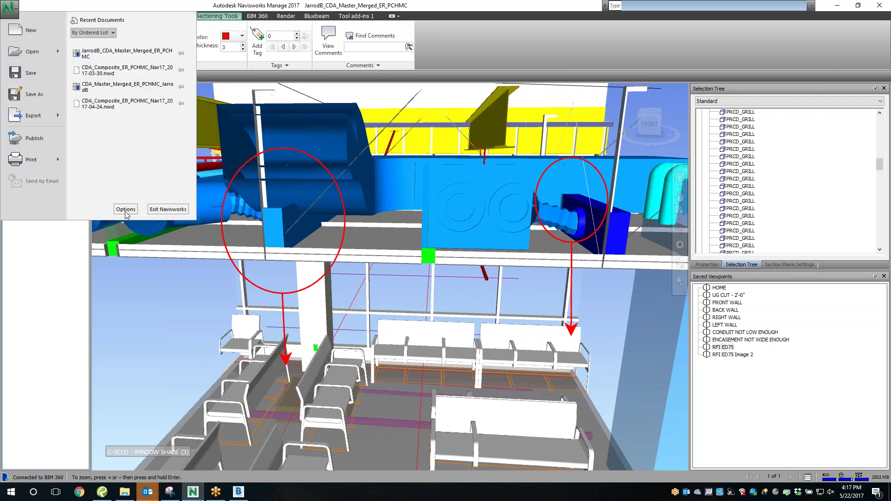
click(131, 207)
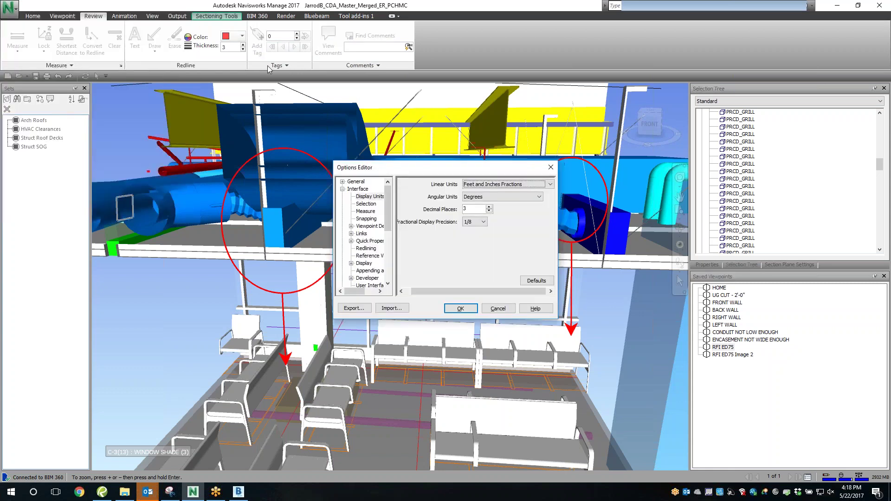
drag(395, 167, 267, 66)
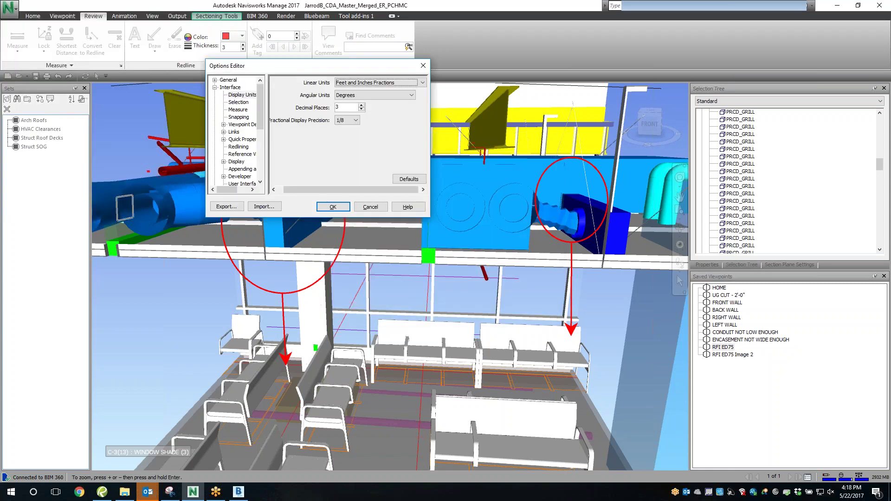
drag(430, 217, 558, 319)
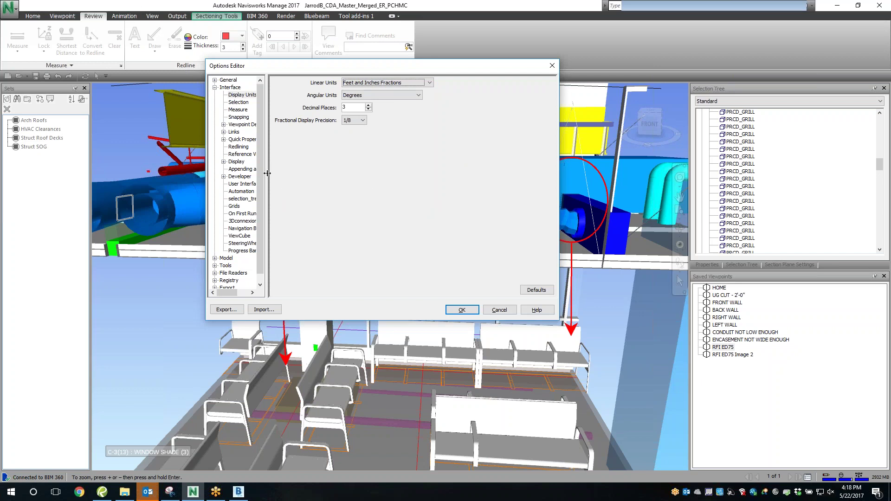
drag(267, 173, 295, 160)
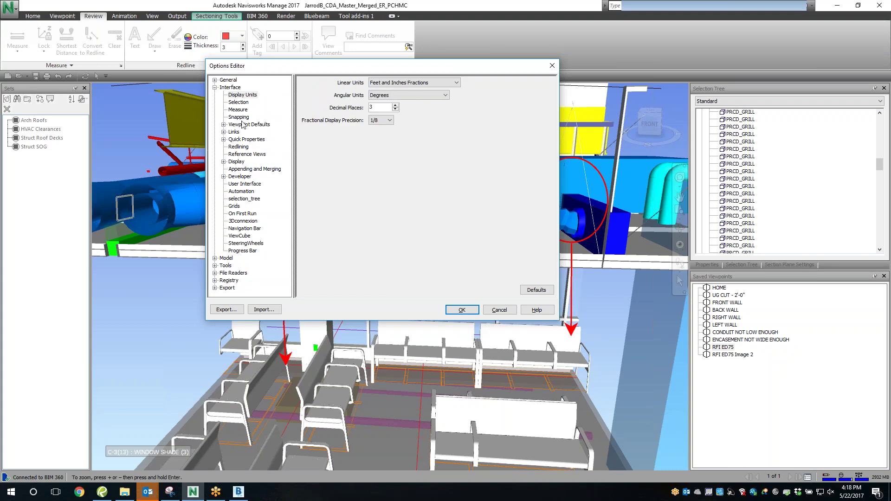
In the viewpoint defaults, set the viewpoints report image height to 1080 and width to 1920
click(242, 125)
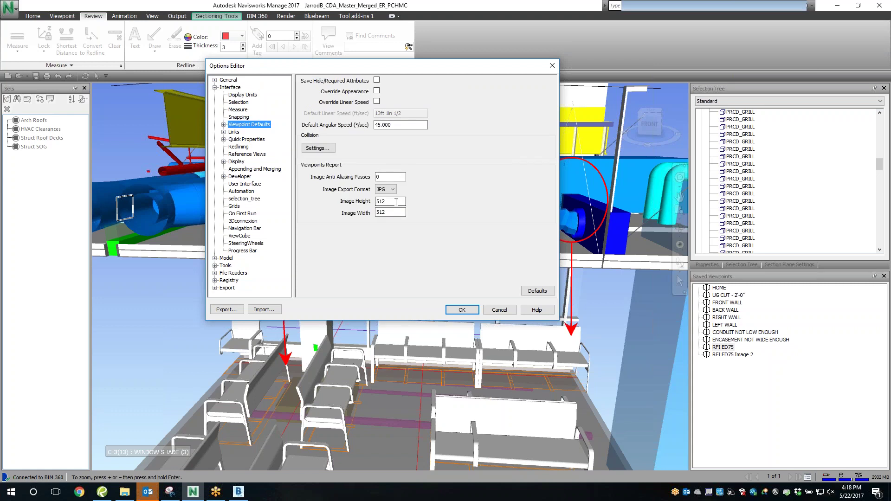
double_click(396, 202)
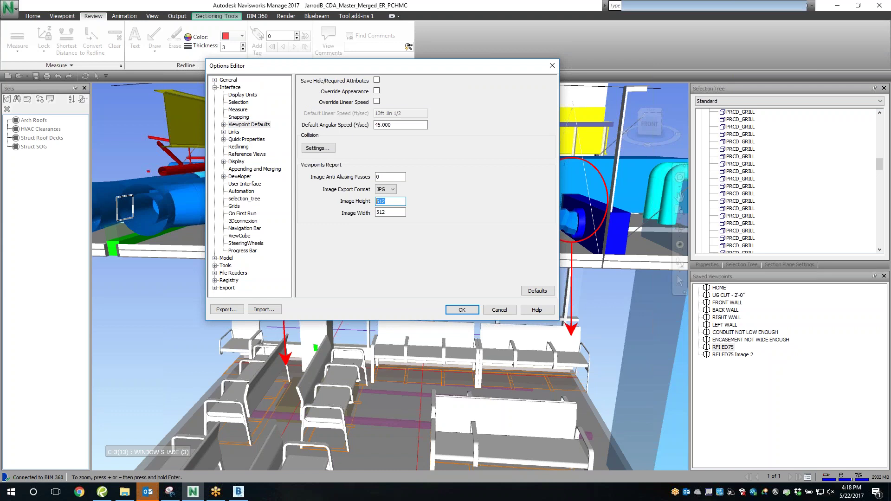
text(1080)
key(Tab)
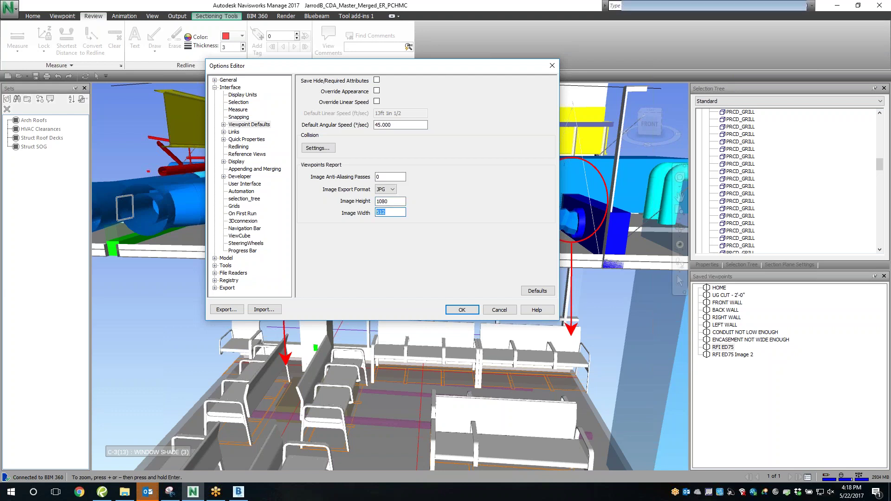
text(1920)
click(391, 191)
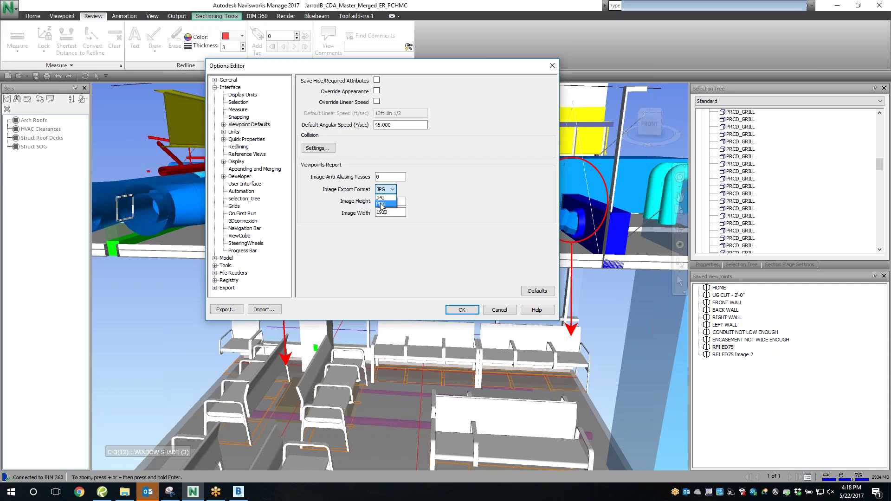
click(474, 173)
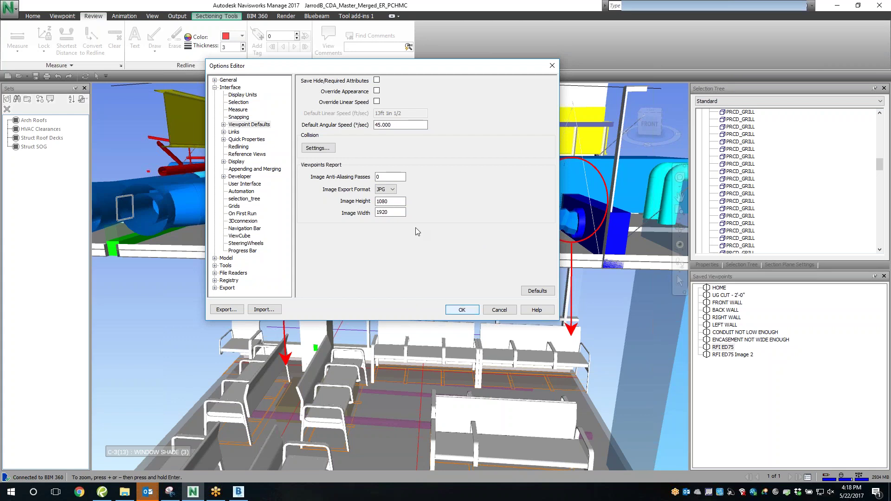
Apply the report image settings and start a viewpoints report export from the saved RFI ED75 viewpoint
click(461, 310)
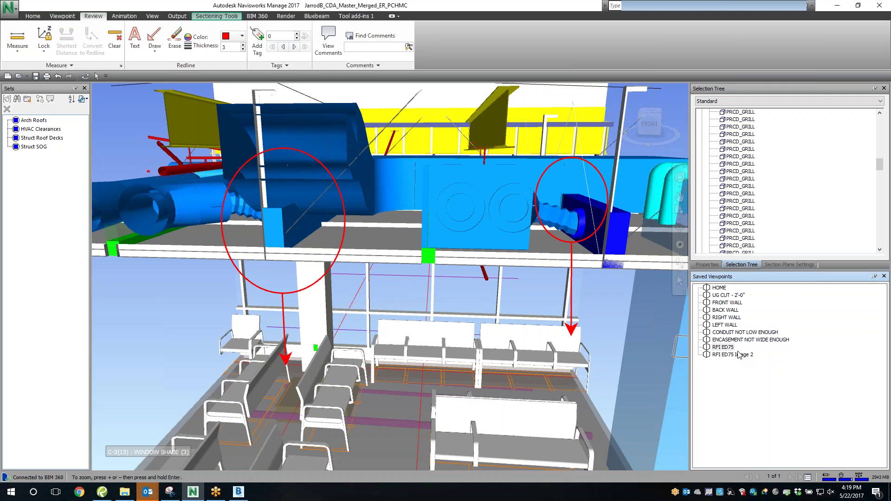
right_click(729, 348)
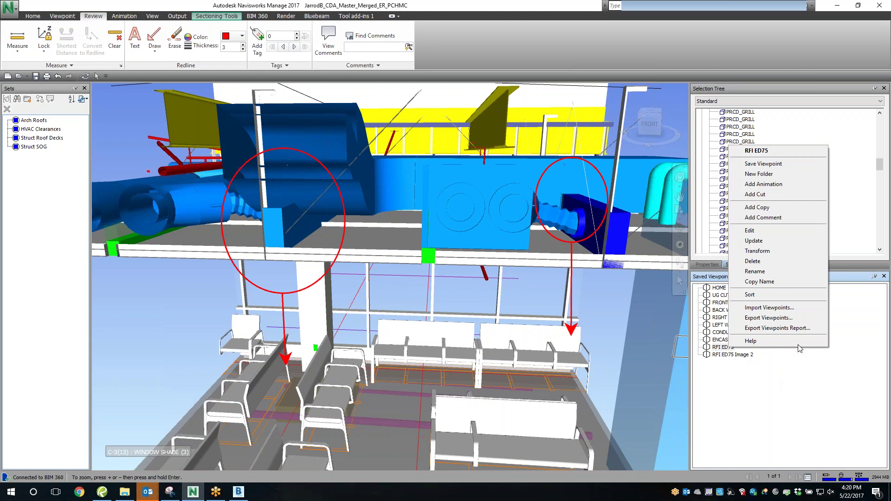
click(766, 328)
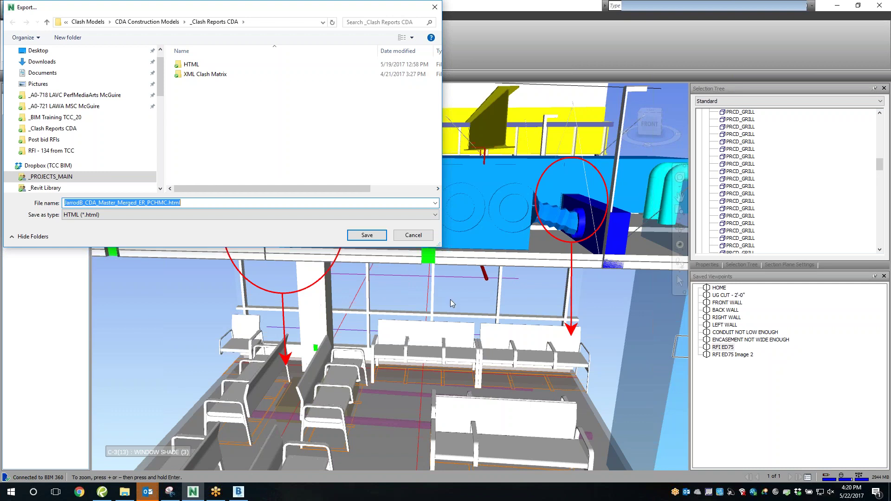
Set the export location to the Saved Images folder within 4-Navis Skills - Advance RFI's with model screenshots under _BIM Training TCC_20
click(109, 175)
scroll(160, 65, up, 1)
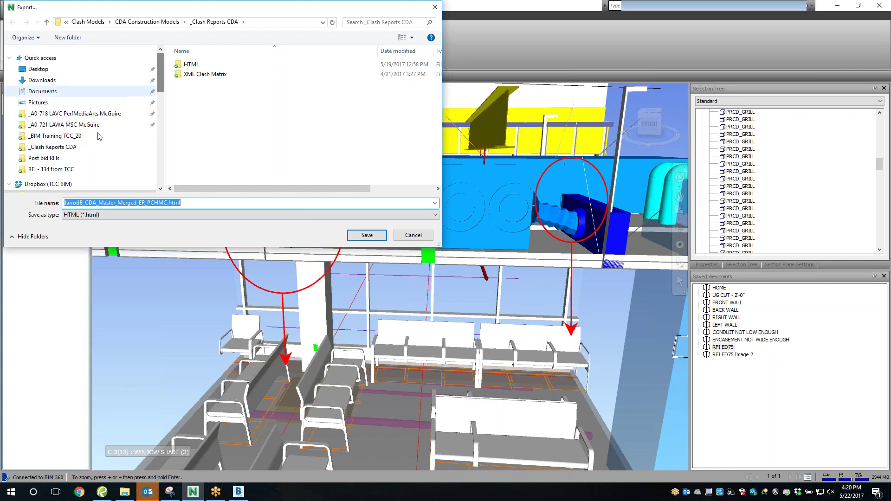
click(55, 135)
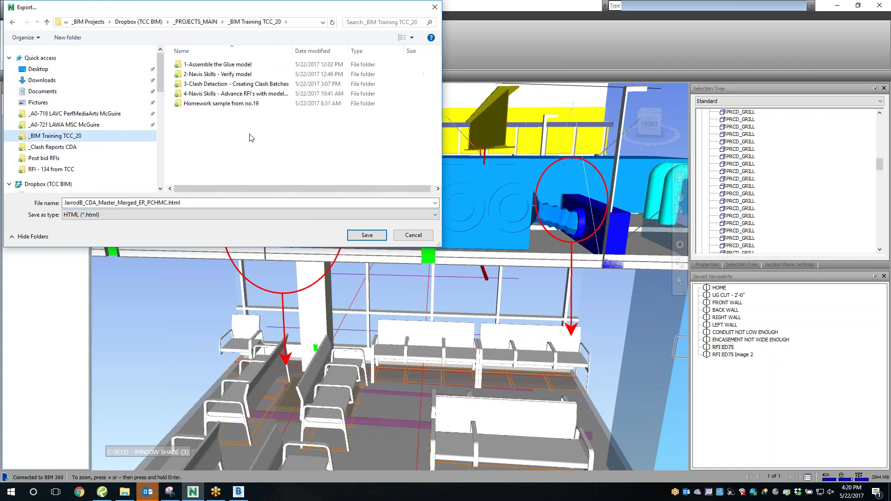
click(234, 98)
double_click(233, 97)
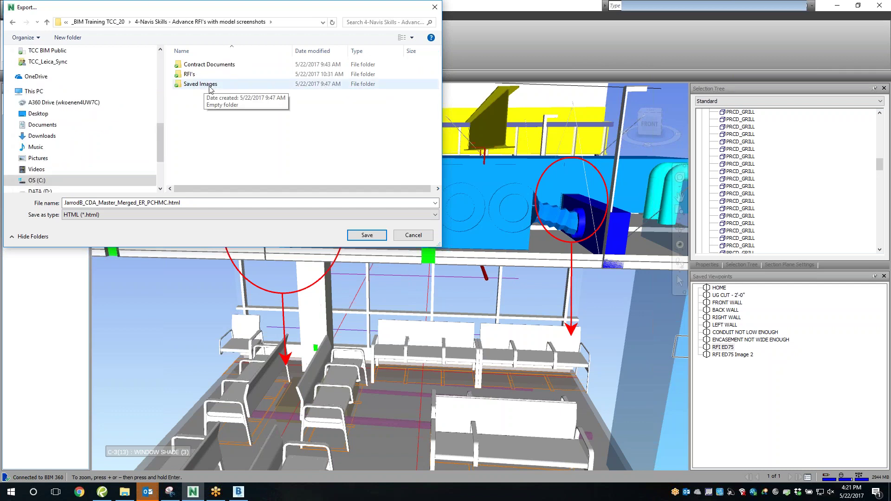
double_click(210, 85)
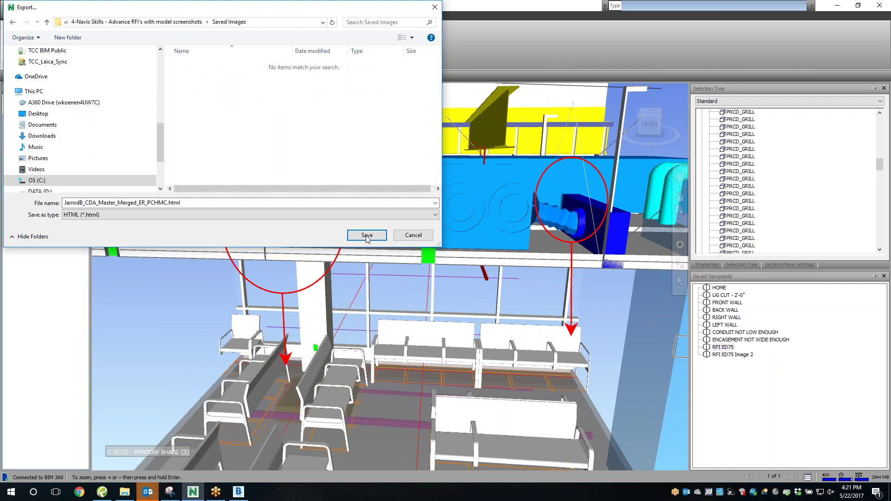
Replace the personal name prefix before _CDA_Master_Merged_ER_PCHMC.html with the required name and save the HTML viewpoints report
click(82, 202)
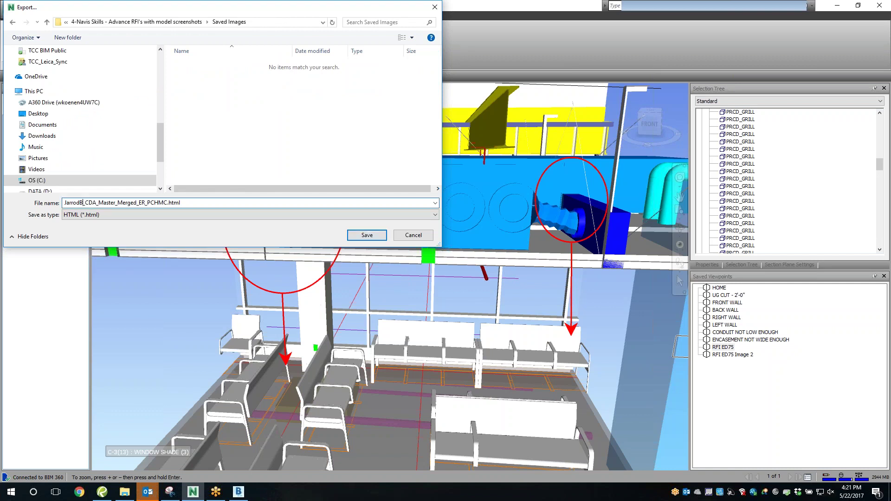
key(BackSpace)
key(BackSpace)
key(BackSpace)
key(BackSpace)
key(BackSpace)
key(BackSpace)
key(BackSpace)
text(Ballen)
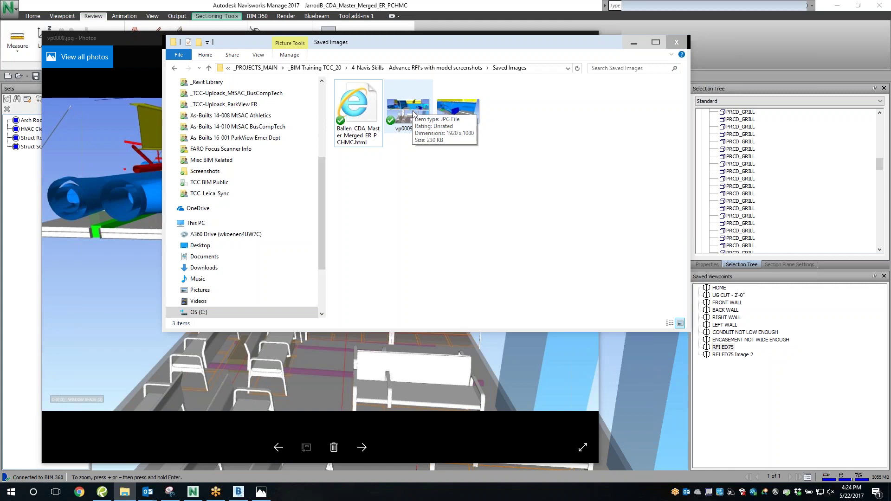
Print the exported vp0009 image as a full-page PDF named RFI ED75 into the Saved Images folder
right_click(413, 111)
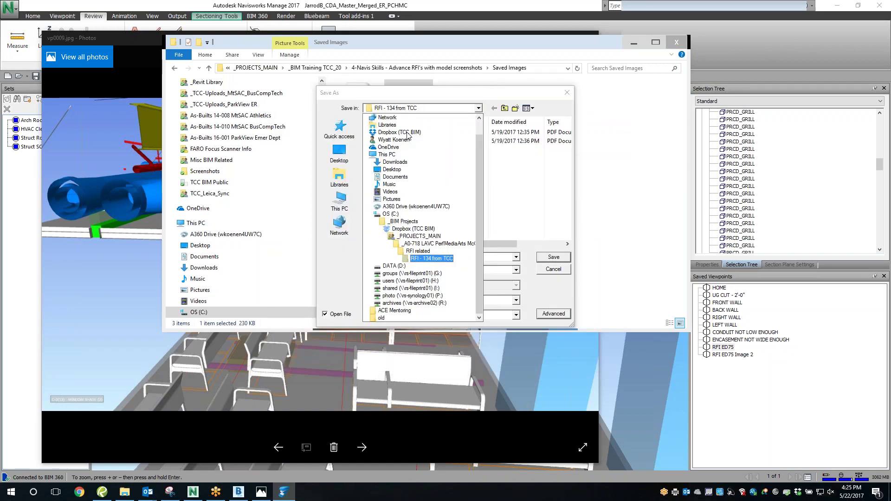
click(390, 214)
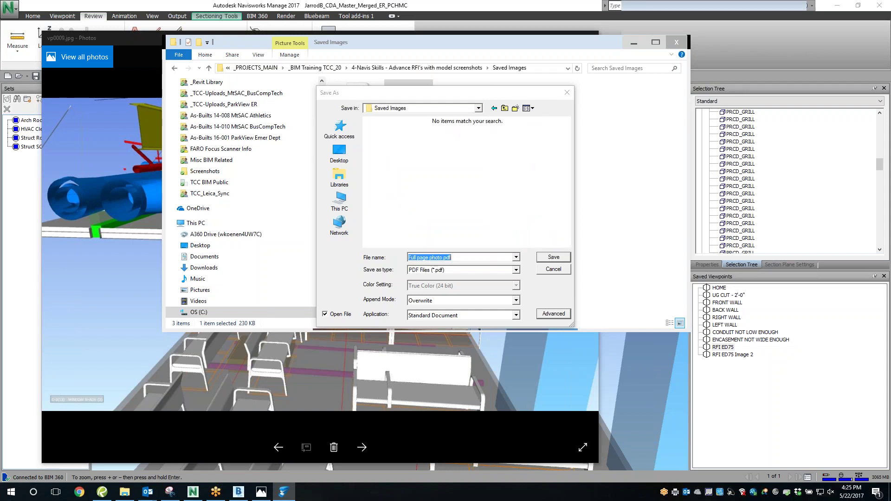
text(RFI ED75)
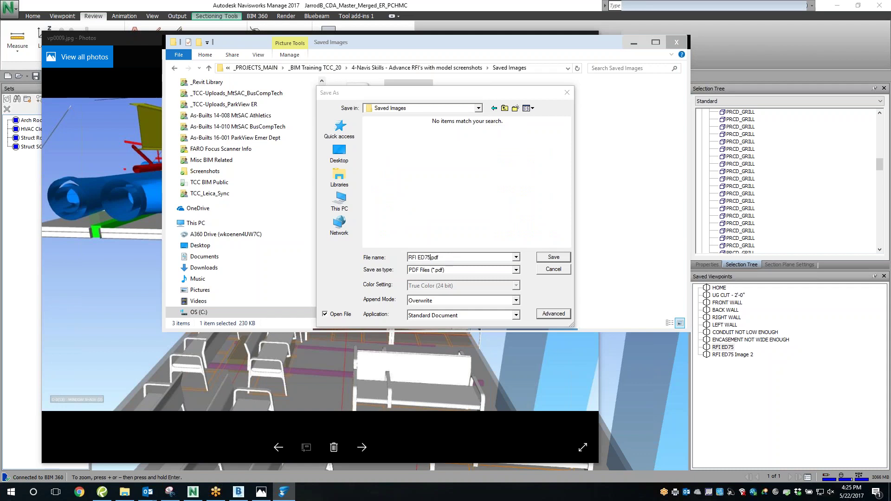